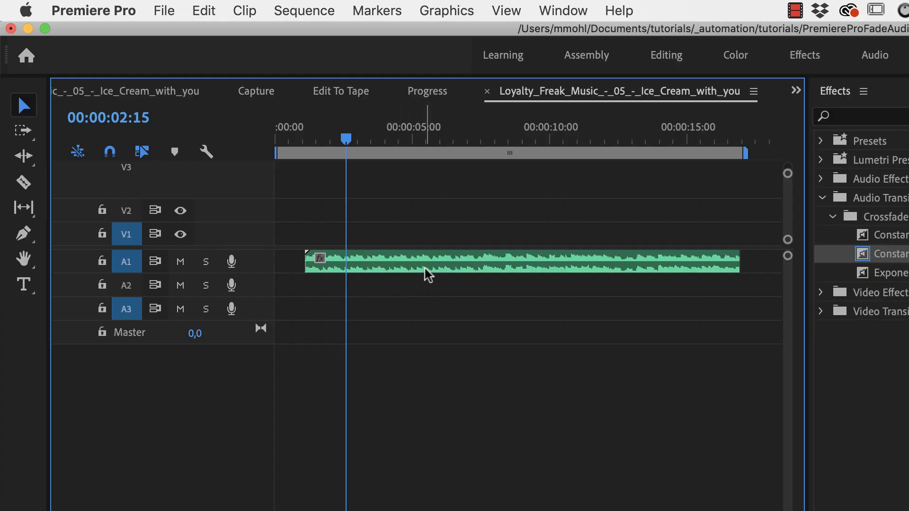
# Apply the default Constant Power audio crossfade to both ends of the A1 music clip
pyautogui.click(471, 266)
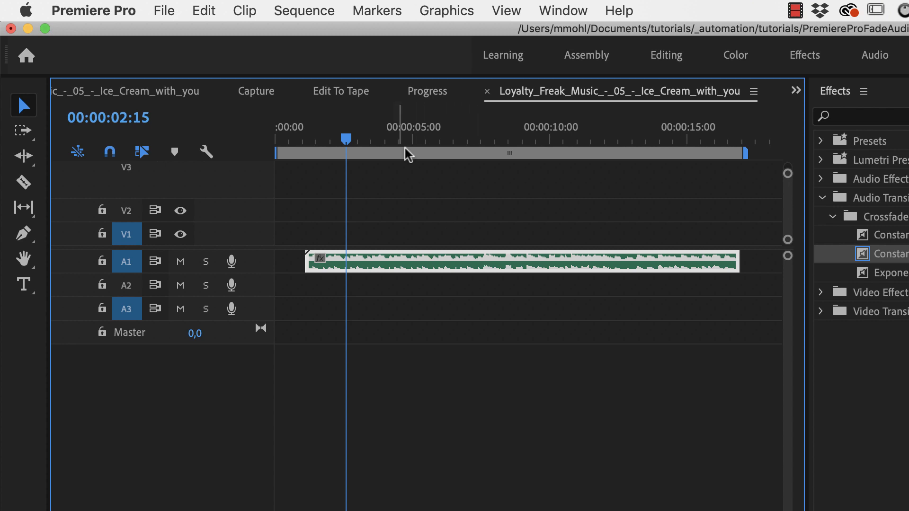
pyautogui.click(313, 11)
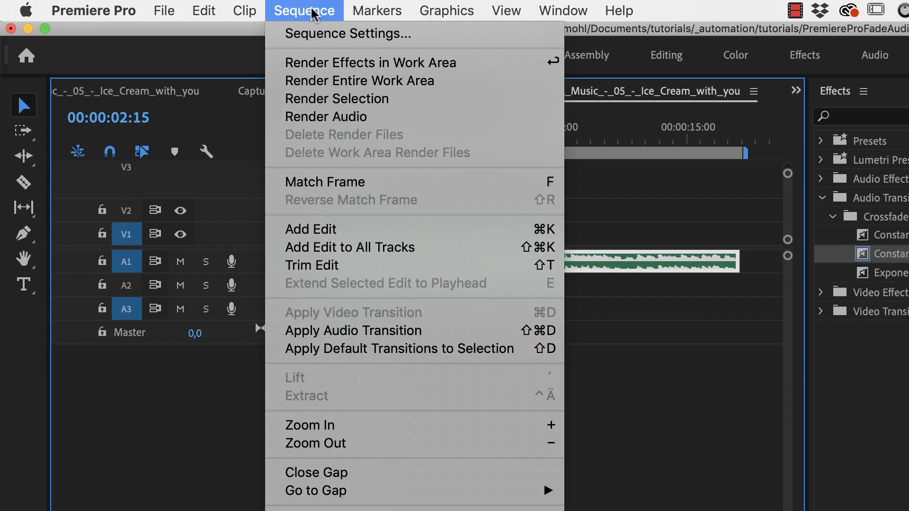
pyautogui.click(544, 332)
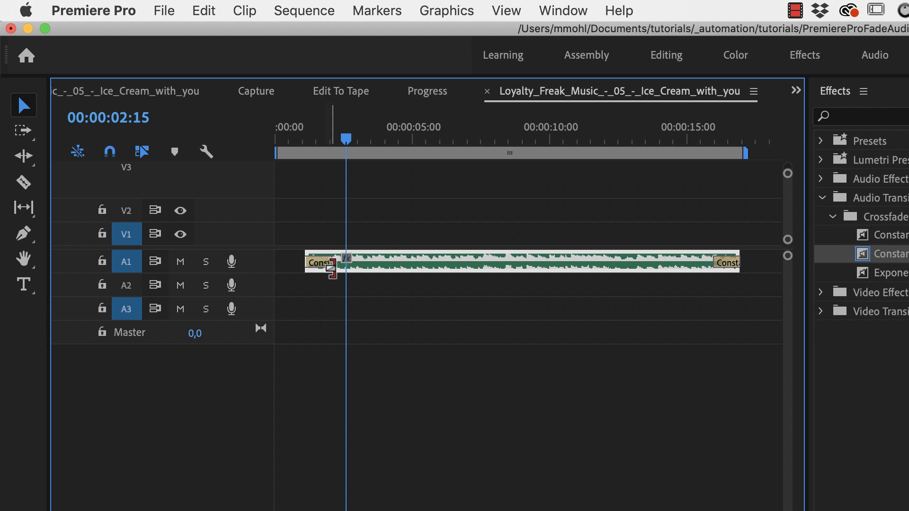
# Lengthen the opening crossfade to about 3 seconds and delete the crossfade at the clip end
pyautogui.moveTo(332, 262); pyautogui.dragTo(418, 268)
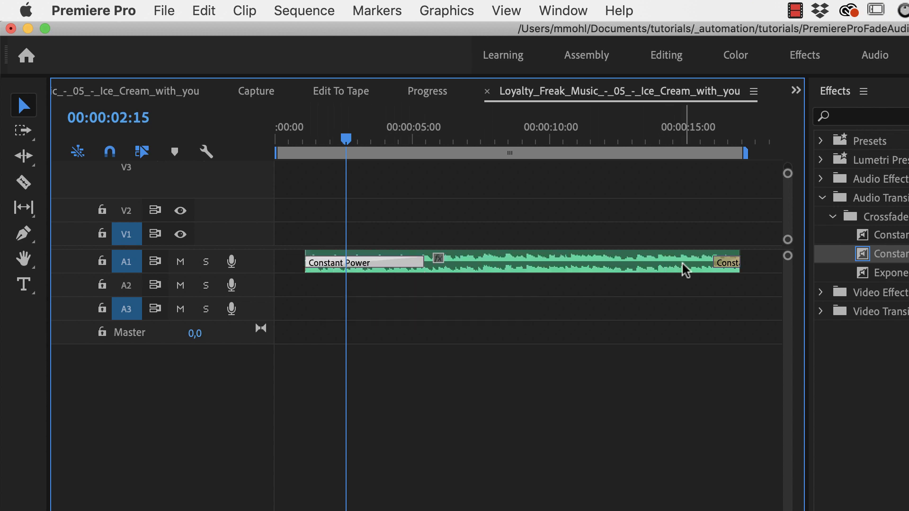
pyautogui.moveTo(718, 261); pyautogui.dragTo(606, 263)
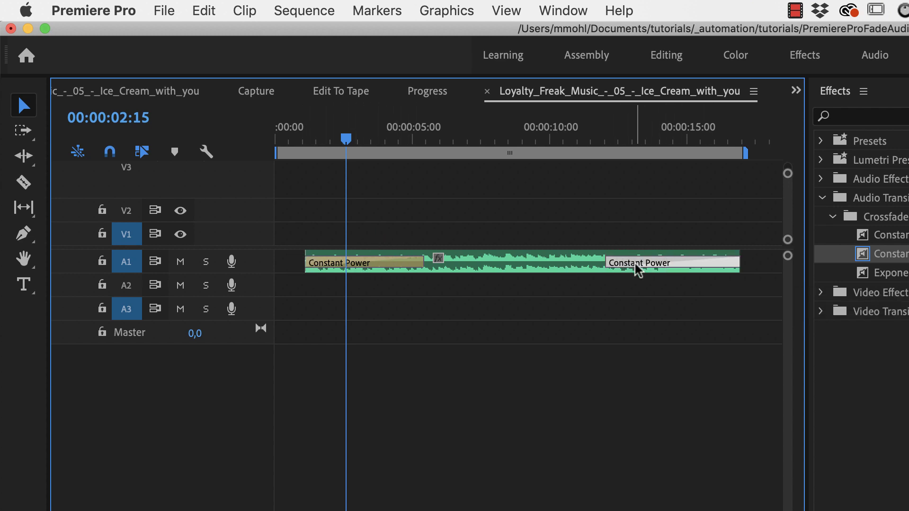
pyautogui.press('Delete')
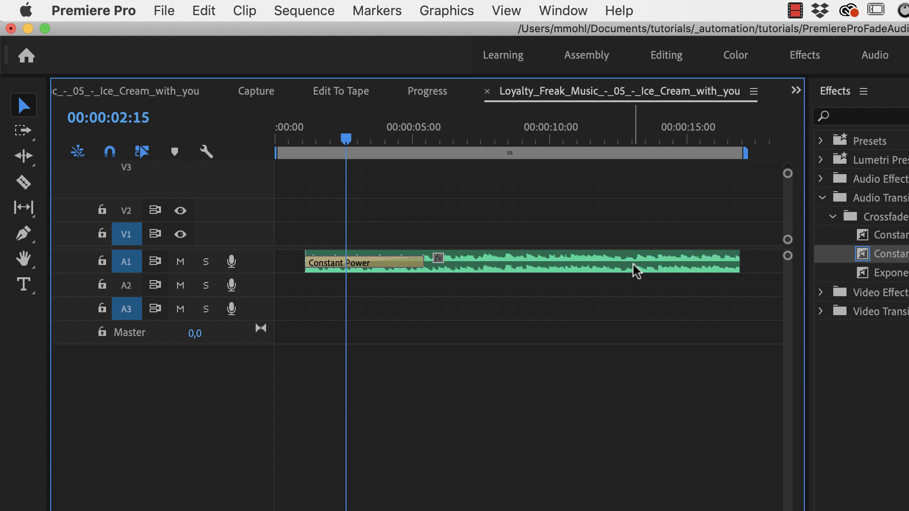
pyautogui.moveTo(347, 139); pyautogui.dragTo(307, 152)
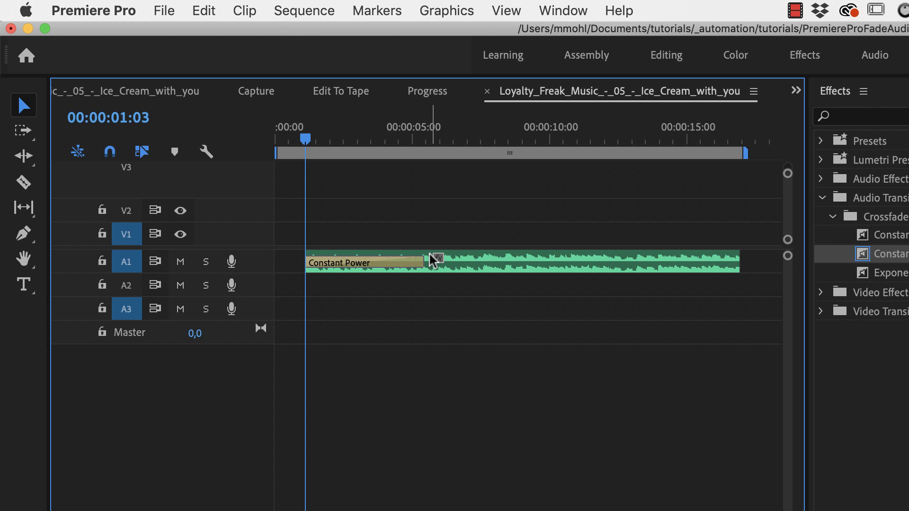
pyautogui.press('space')
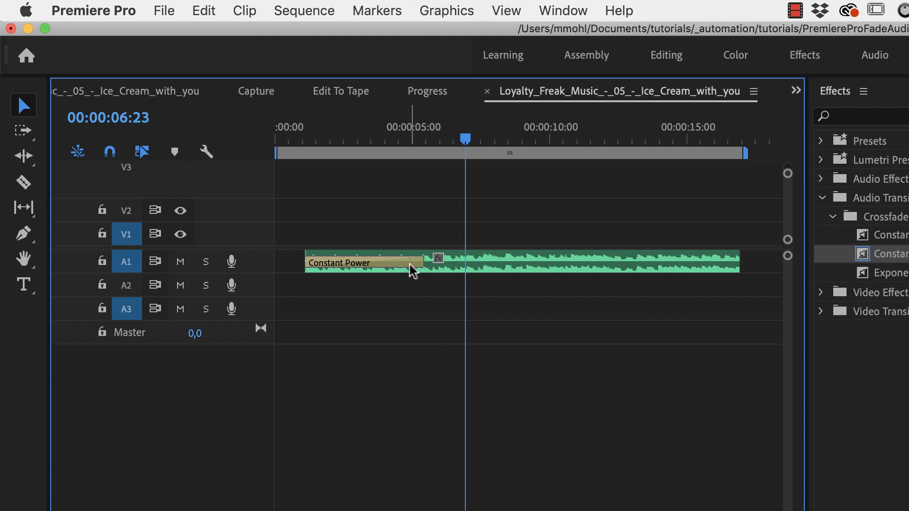
pyautogui.click(408, 262)
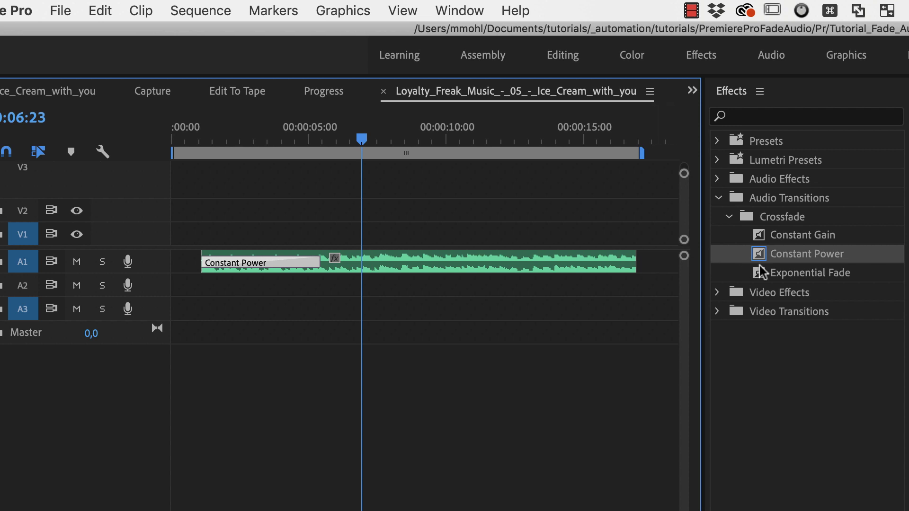
pyautogui.click(798, 255)
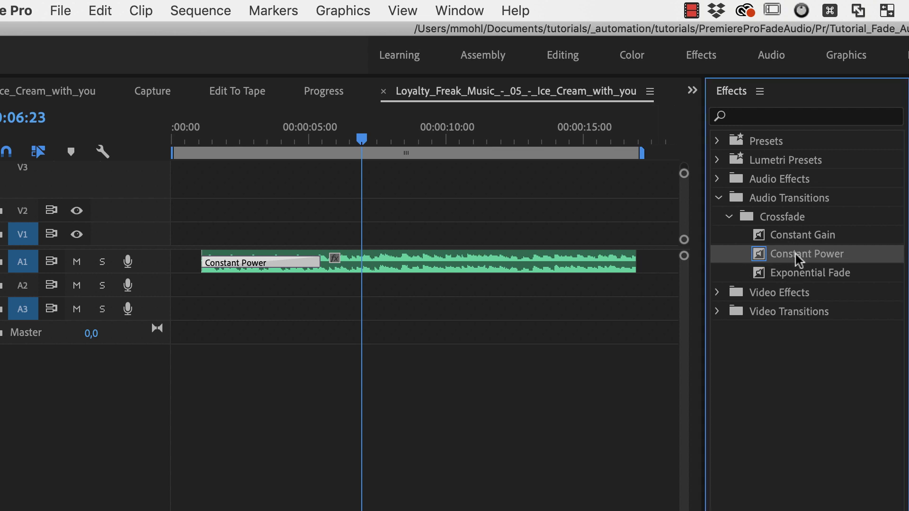
pyautogui.moveTo(763, 261); pyautogui.dragTo(547, 263)
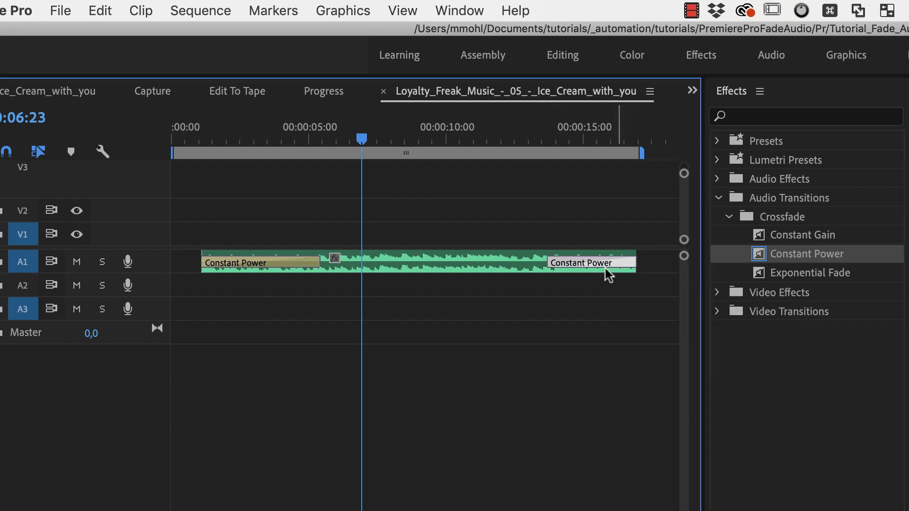
# Delete the crossfades at both the end and the start of the music clip
pyautogui.press('Delete')
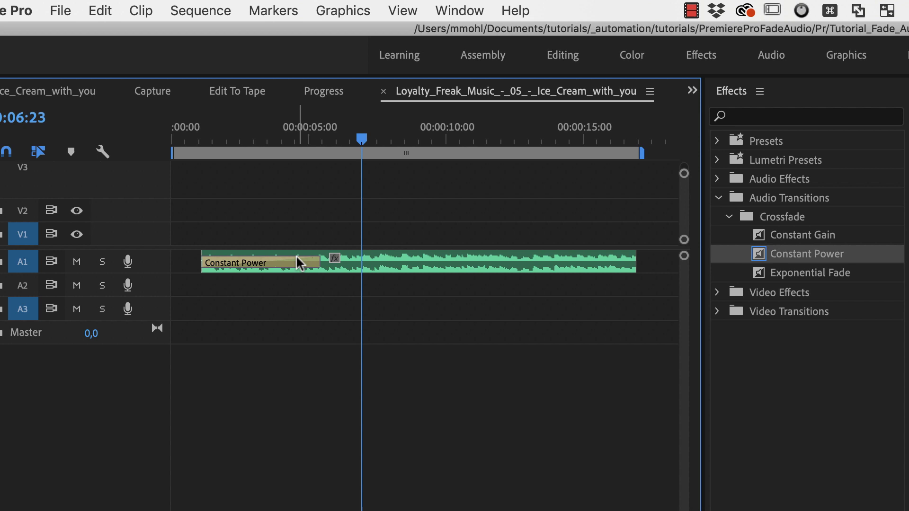
pyautogui.click(297, 263)
pyautogui.press('Delete')
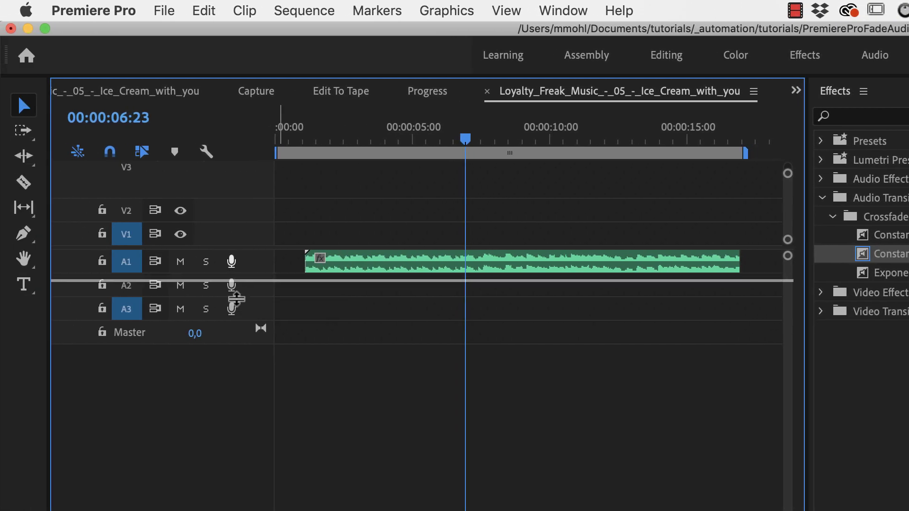
# Enlarge the A1 track, show Clip Keyframes so the volume line appears, and nudge the clip
pyautogui.moveTo(237, 298); pyautogui.dragTo(246, 355)
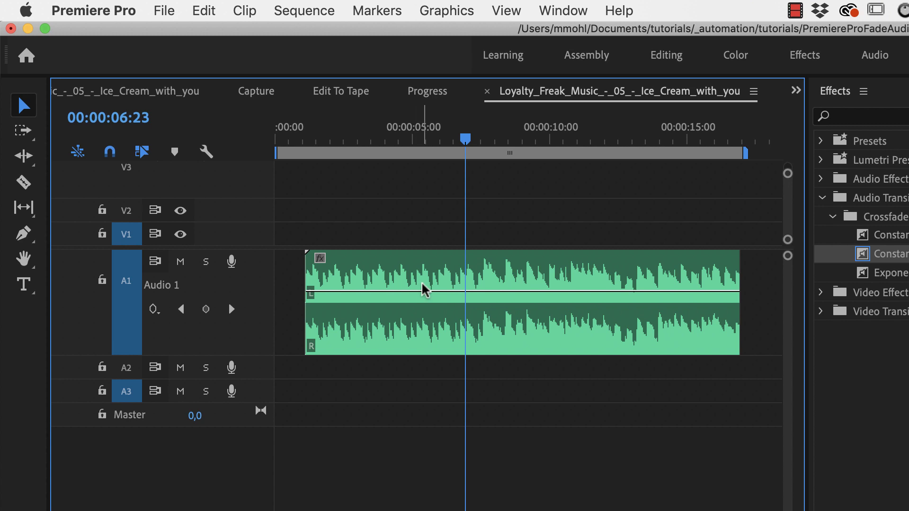
pyautogui.click(153, 310)
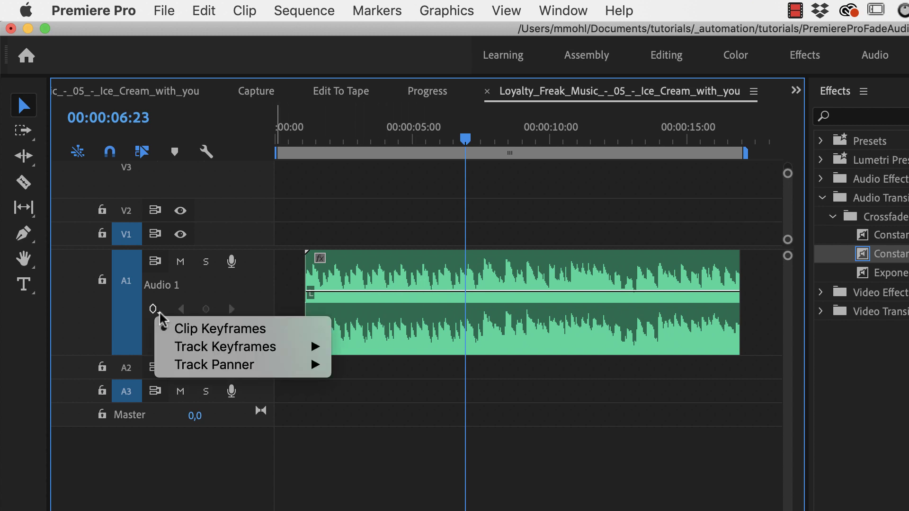
pyautogui.click(227, 331)
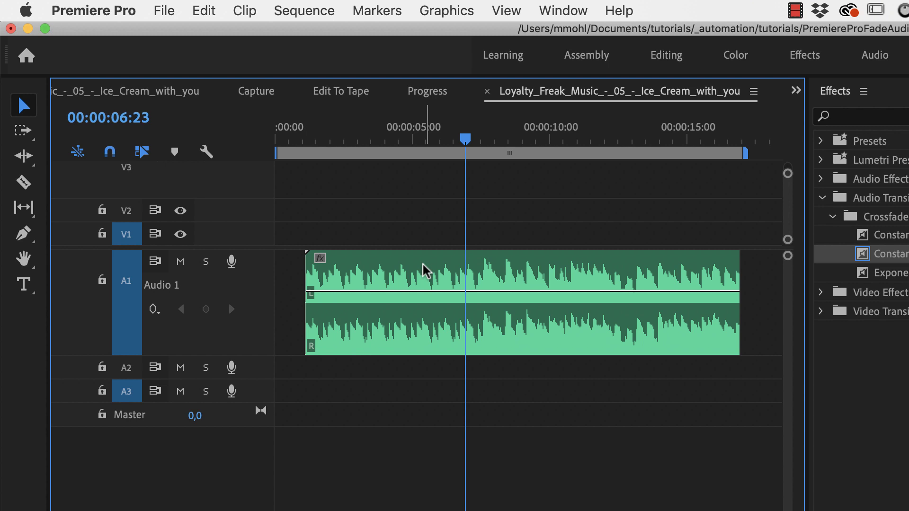
pyautogui.moveTo(424, 269); pyautogui.dragTo(442, 269)
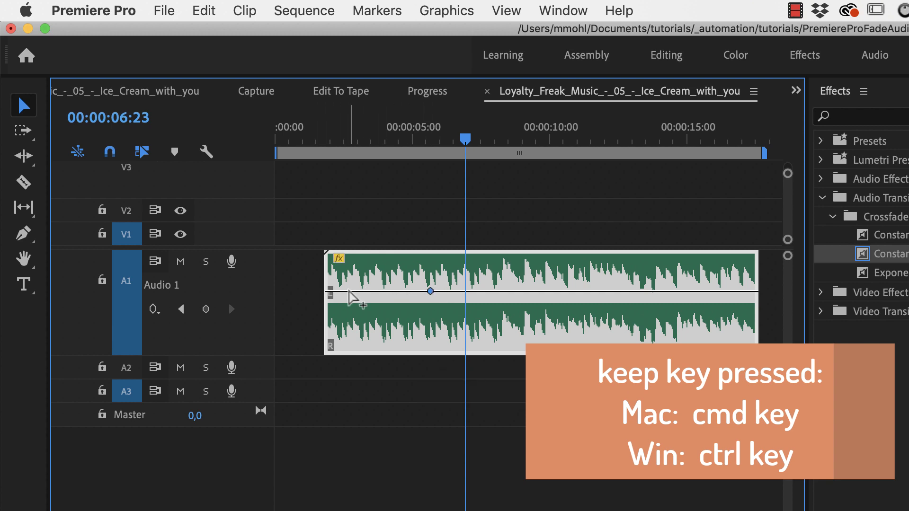
# Ramp the volume from -oo dB at the clip start to full level, preview, and curve the midpoint
pyautogui.click(349, 291)
pyautogui.moveTo(349, 291); pyautogui.dragTo(328, 347)
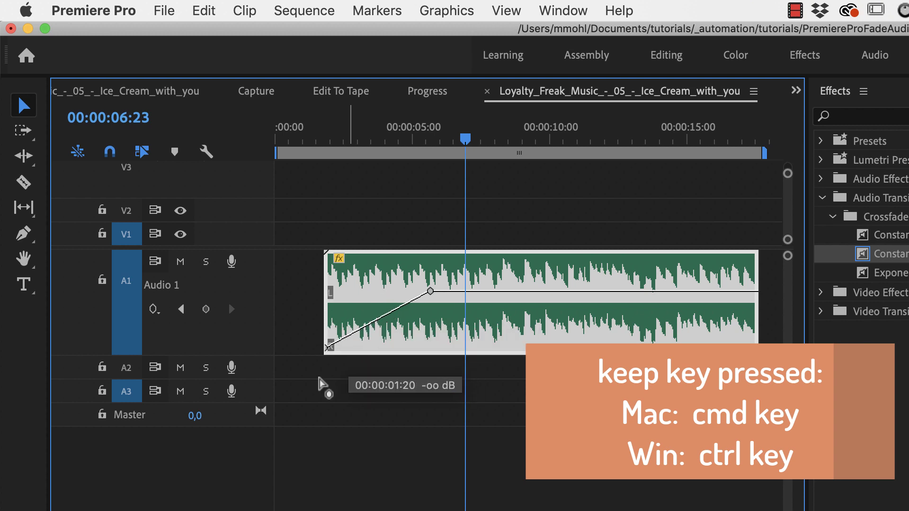
pyautogui.click(315, 139)
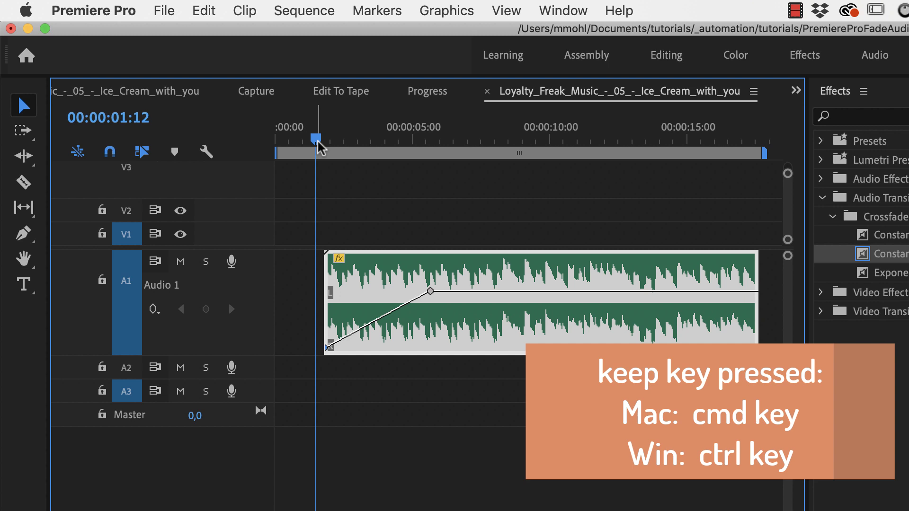
pyautogui.press('space')
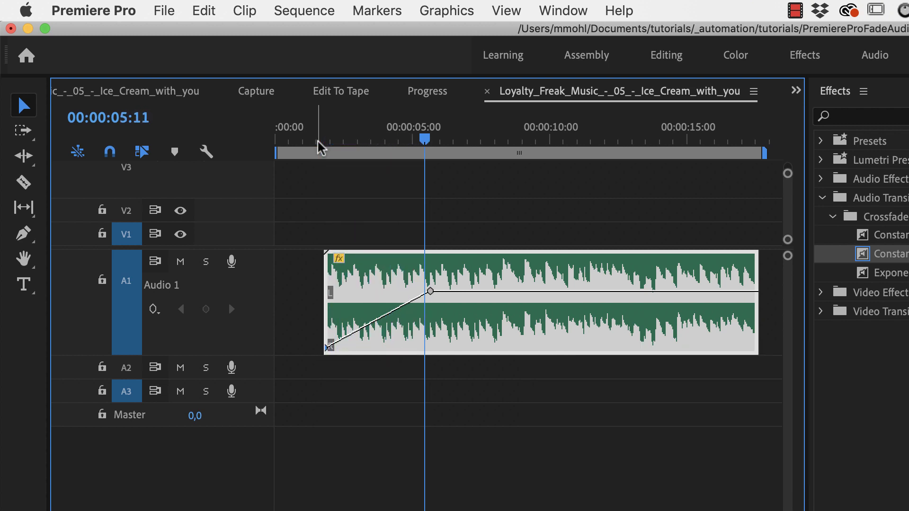
pyautogui.press('space')
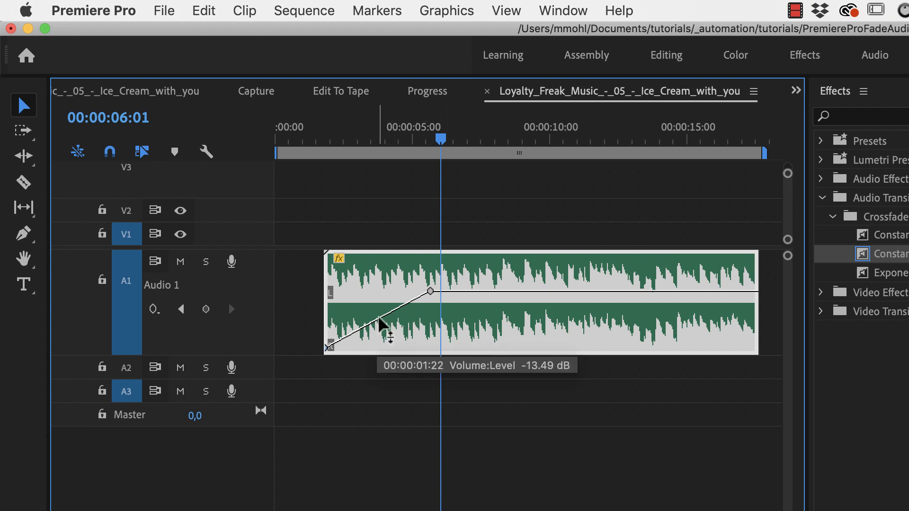
pyautogui.moveTo(379, 317)
pyautogui.mouseDown()
pyautogui.moveTo(380, 326)
pyautogui.moveTo(371, 304)
pyautogui.mouseUp()
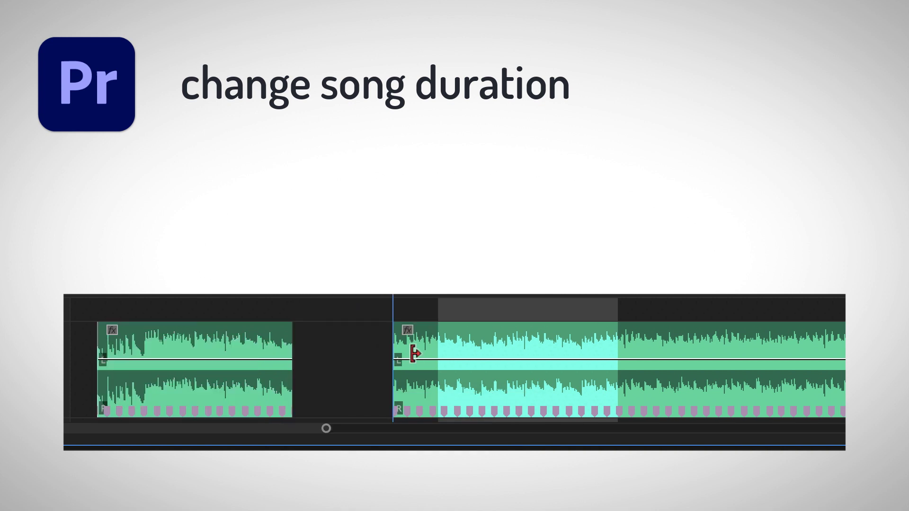
pyautogui.click(404, 347)
pyautogui.moveTo(404, 348); pyautogui.dragTo(322, 350)
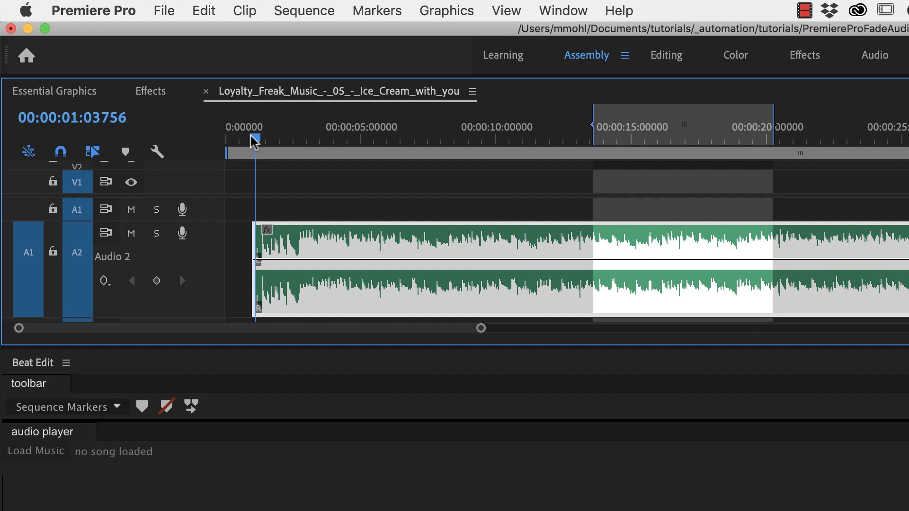
pyautogui.press('space')
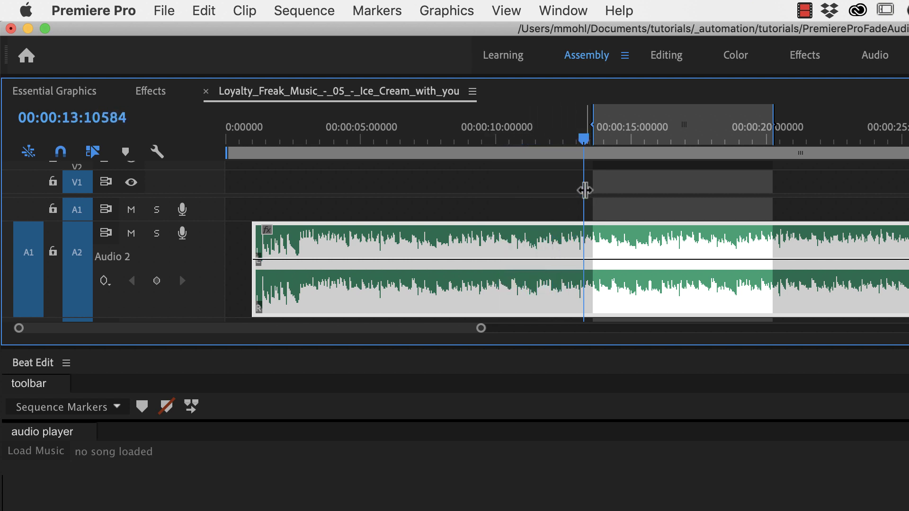
pyautogui.press('space')
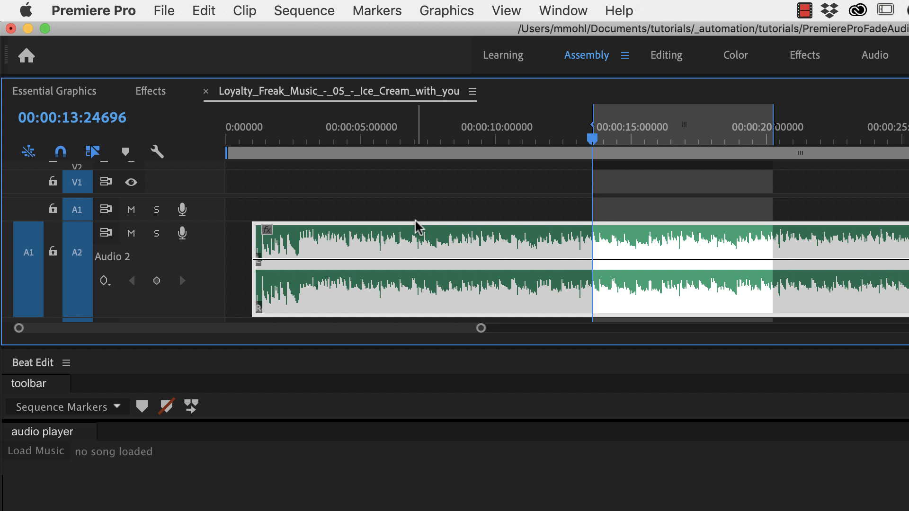
pyautogui.moveTo(475, 133); pyautogui.dragTo(449, 139)
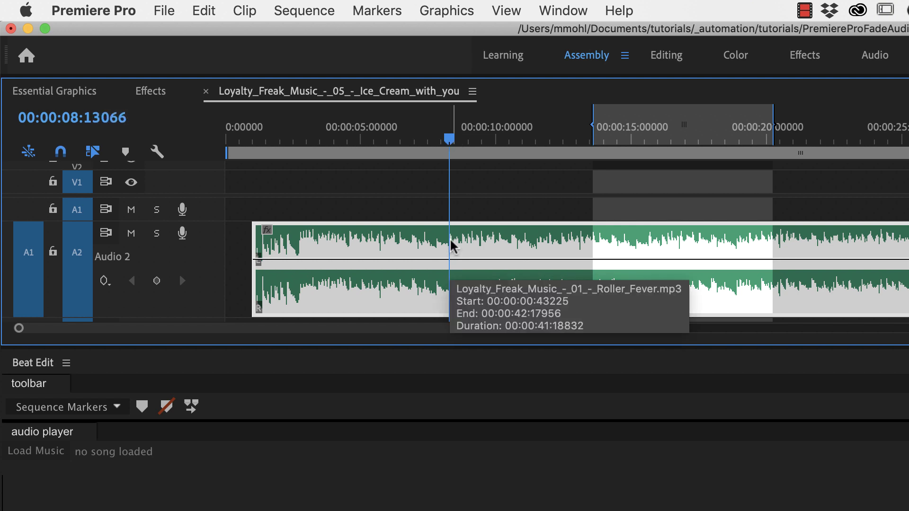
# In Beat Edit, load Loyalty_Freak_Music_-_01_-_Roller_Fever.mp3 and place its detected beats as Clip Markers
pyautogui.click(29, 363)
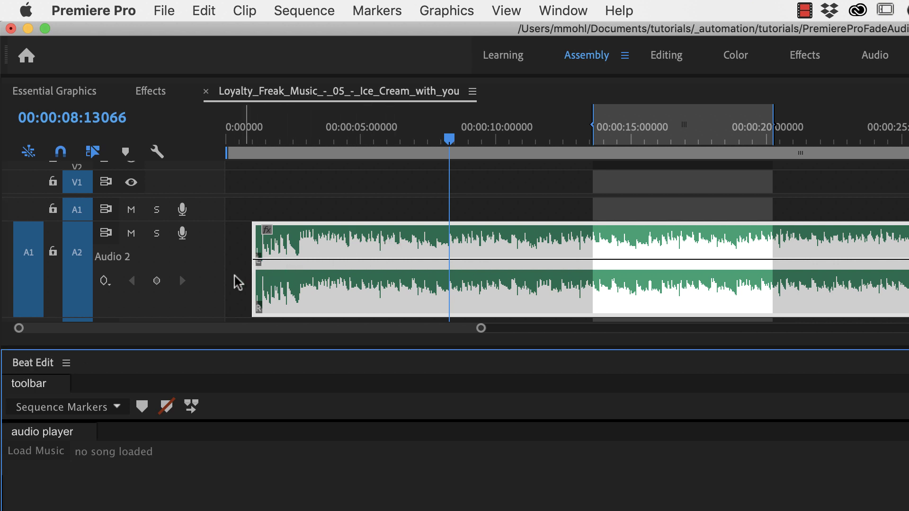
pyautogui.click(42, 456)
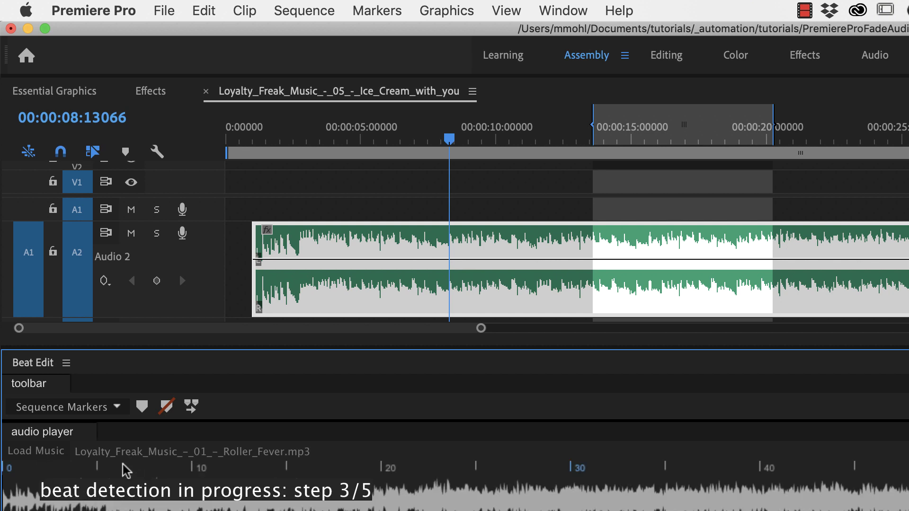
pyautogui.click(113, 407)
pyautogui.click(94, 424)
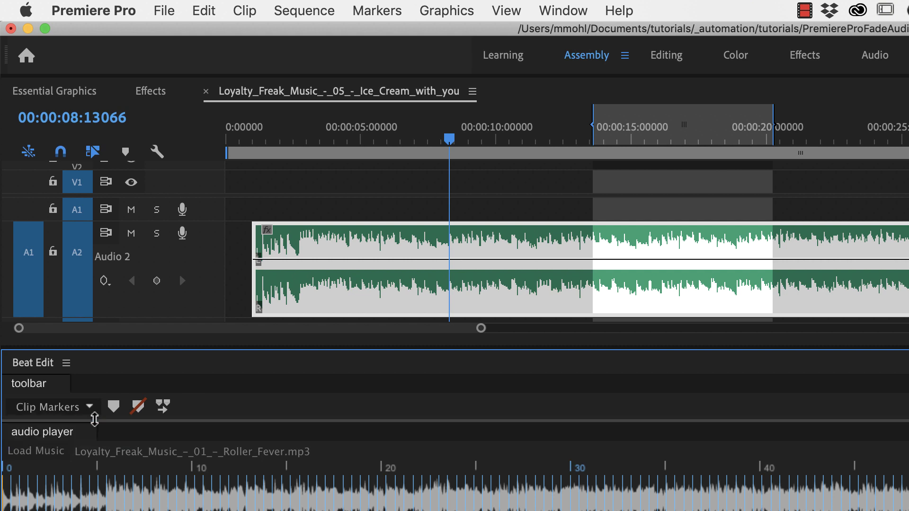
pyautogui.click(113, 407)
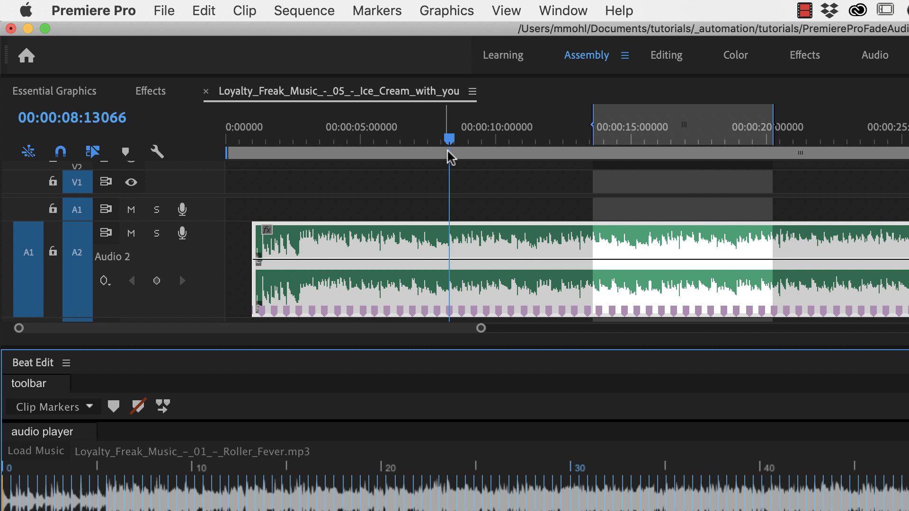
# Split the A2 music clip at the beat markers near 8 and 11 seconds
pyautogui.moveTo(448, 140); pyautogui.dragTo(355, 145)
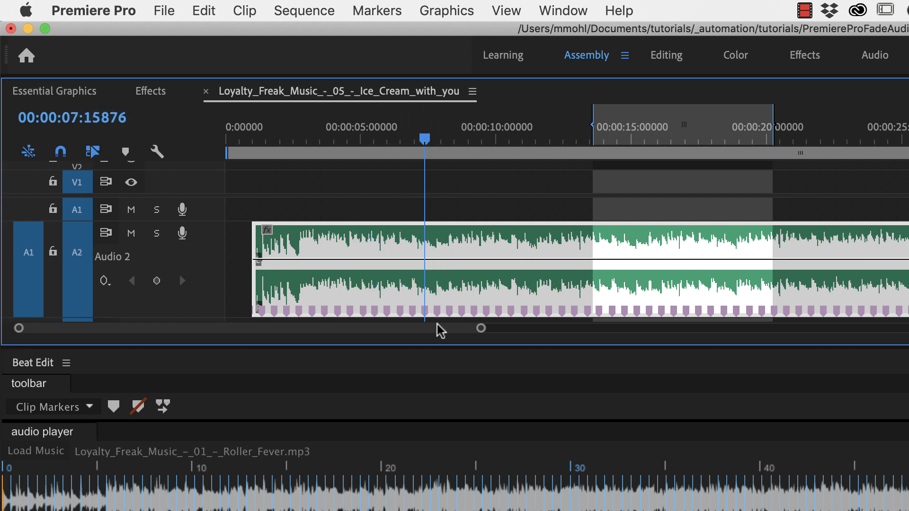
pyautogui.press('space')
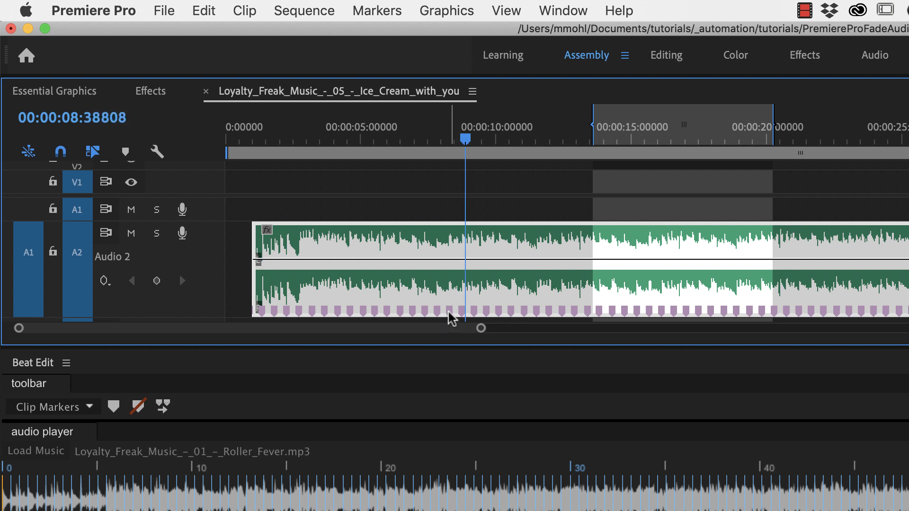
pyautogui.moveTo(461, 145); pyautogui.dragTo(459, 136)
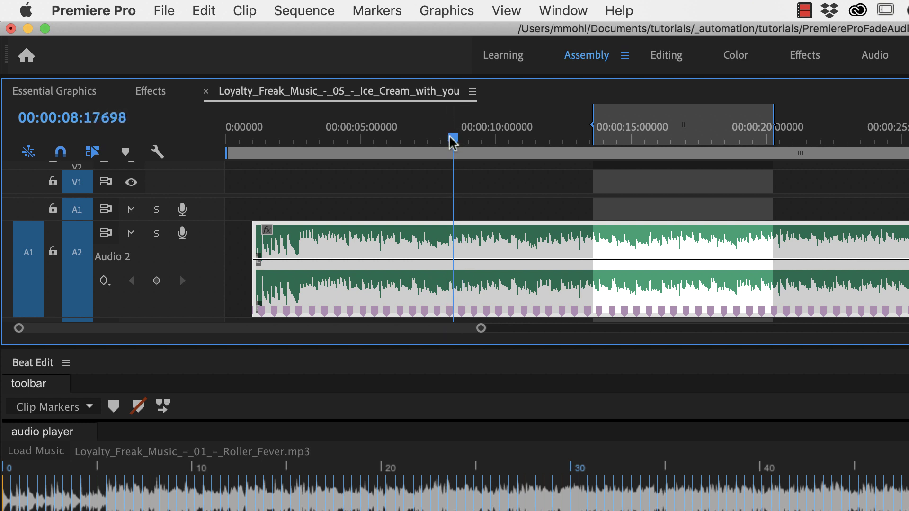
pyautogui.moveTo(449, 135); pyautogui.dragTo(446, 135)
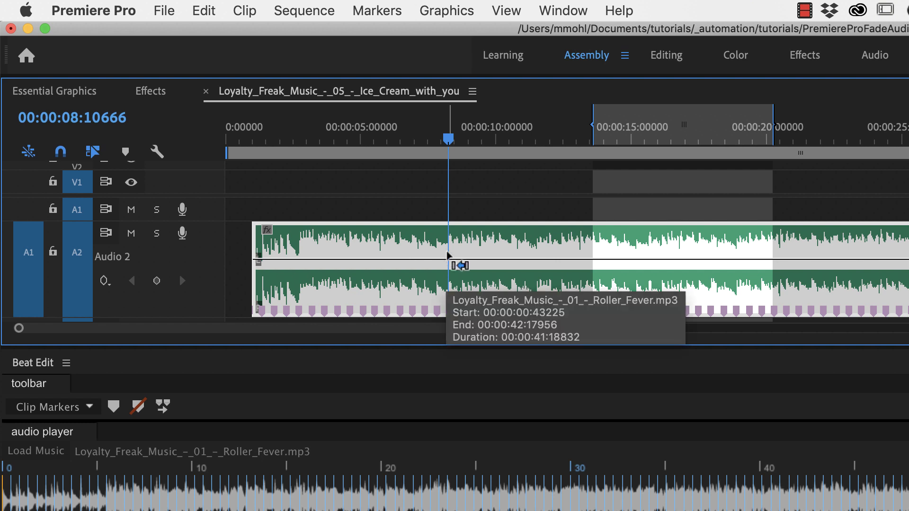
pyautogui.press('super+k')
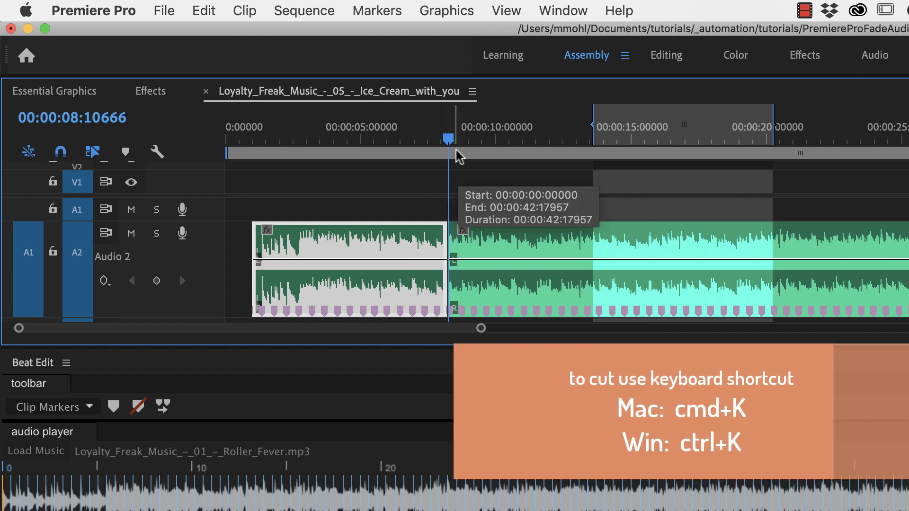
pyautogui.moveTo(446, 137); pyautogui.dragTo(548, 138)
pyautogui.press('super+k')
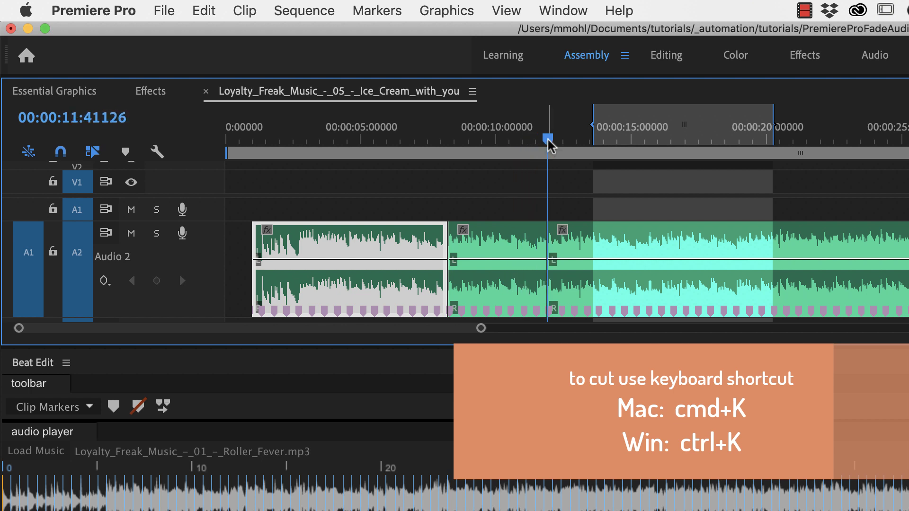
# Delete the middle piece and slide the later clip left to close the gap
pyautogui.click(528, 246)
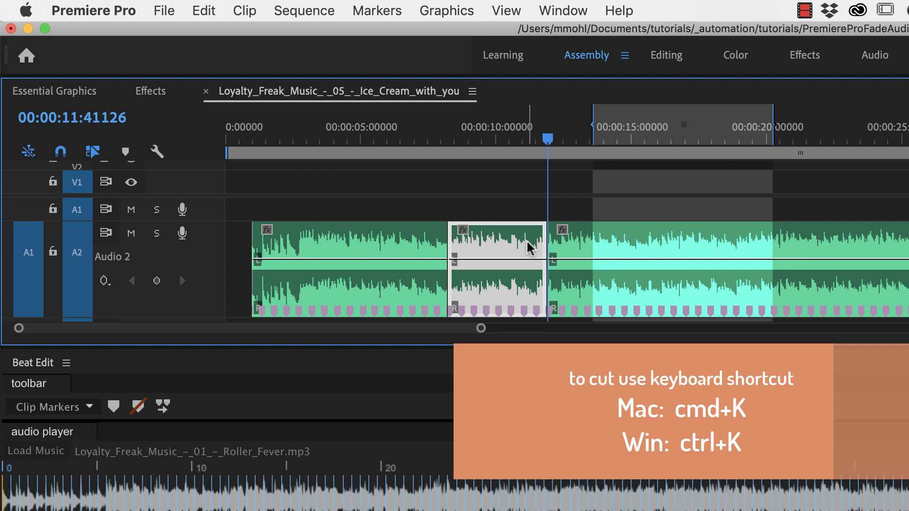
pyautogui.press('Delete')
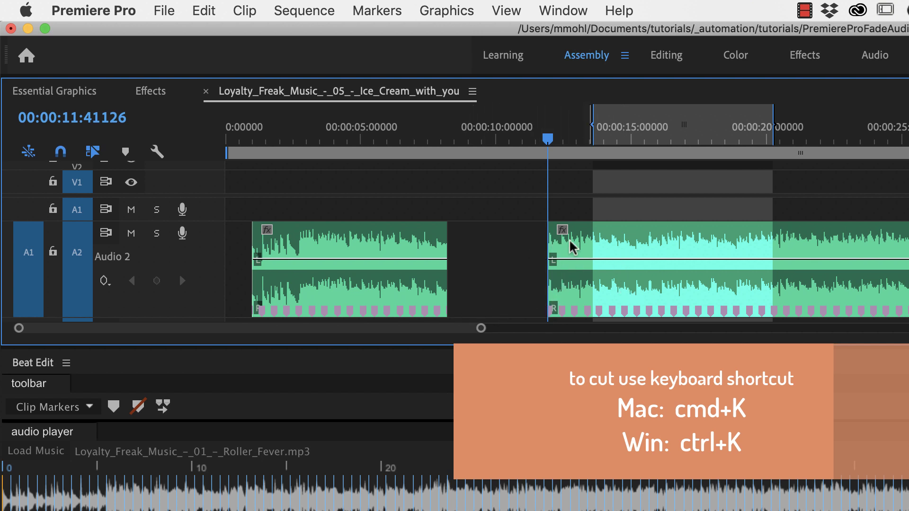
pyautogui.moveTo(570, 242); pyautogui.dragTo(473, 244)
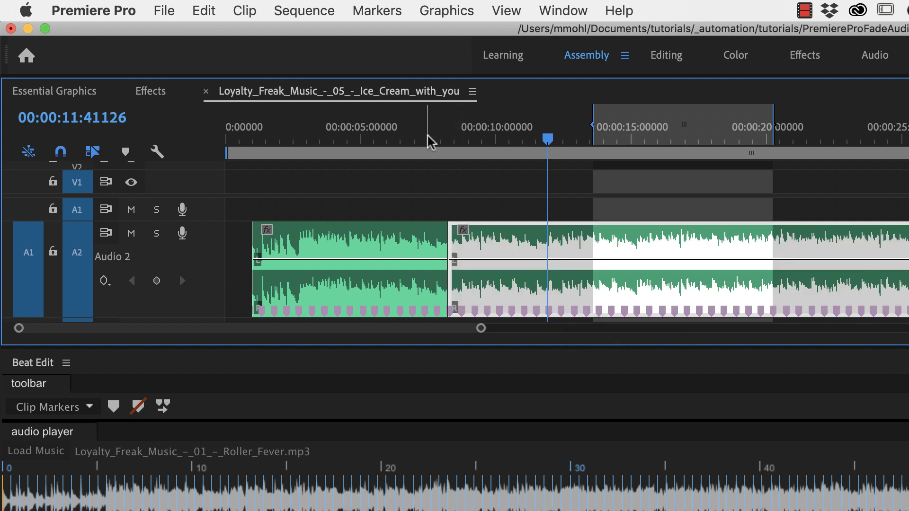
pyautogui.moveTo(428, 137); pyautogui.dragTo(362, 139)
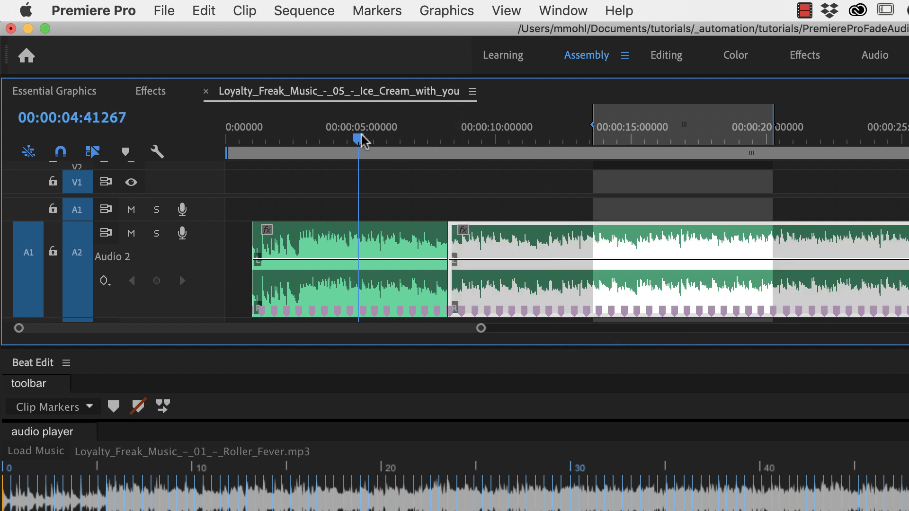
# Play back across the new cut and select the first music clip before the 8.1-second join
pyautogui.press('space')
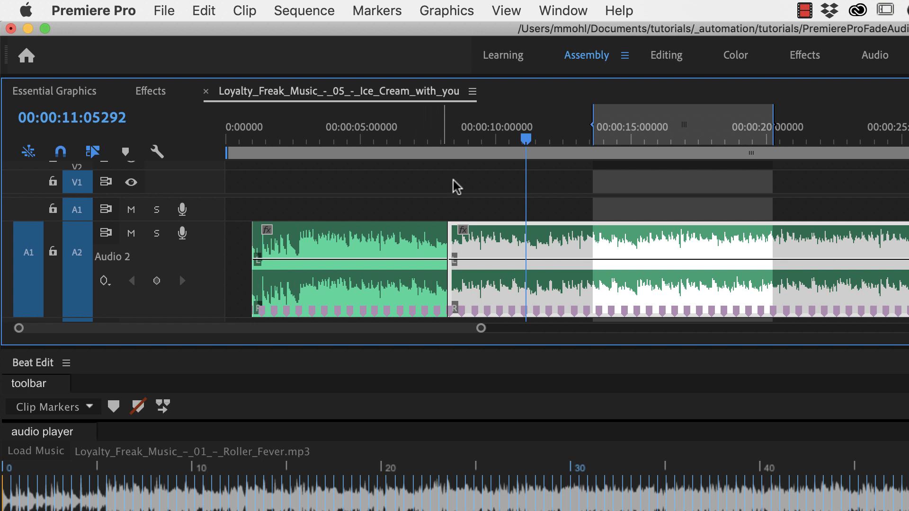
pyautogui.click(448, 135)
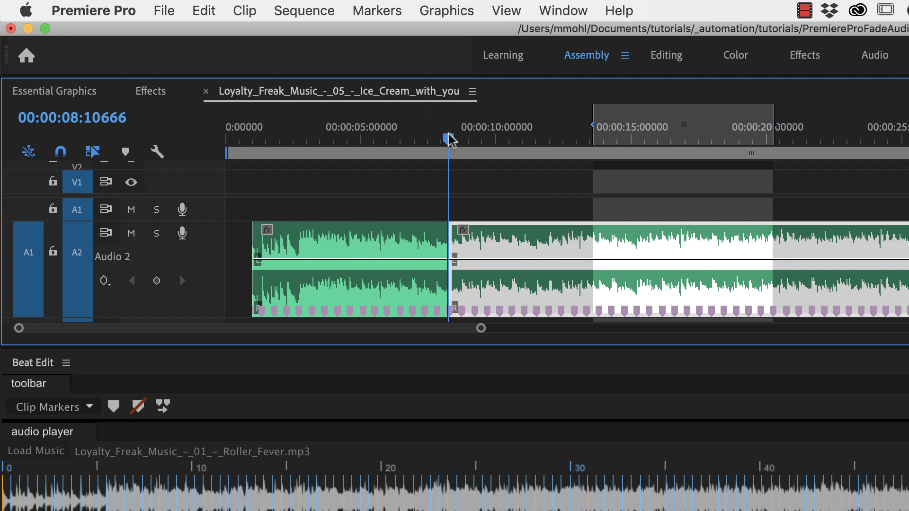
pyautogui.click(429, 247)
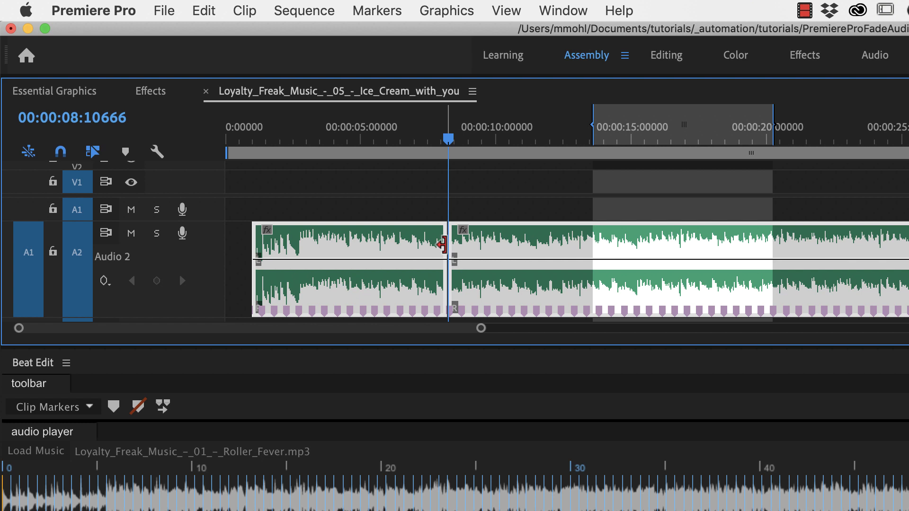
# Apply a Constant Power crossfade at the beat cut, remove the opening transition, and preview from 4.4 s
pyautogui.click(303, 10)
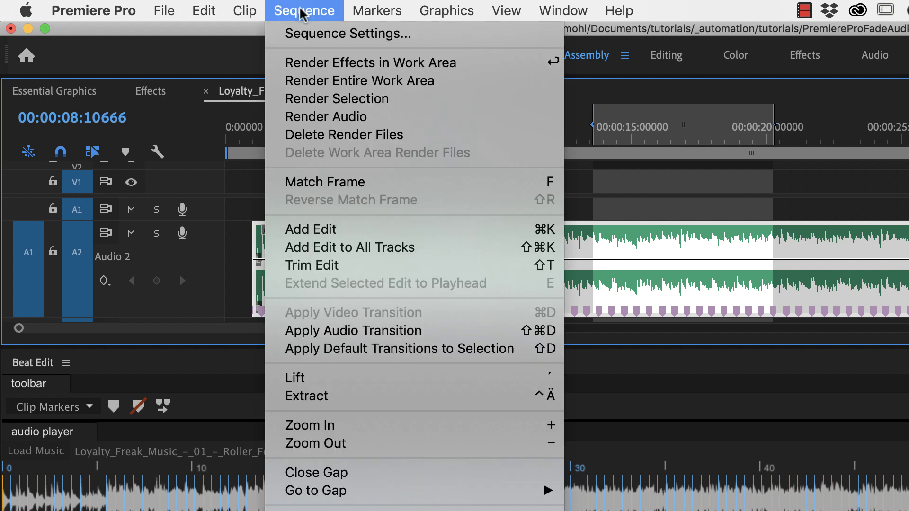
pyautogui.click(381, 330)
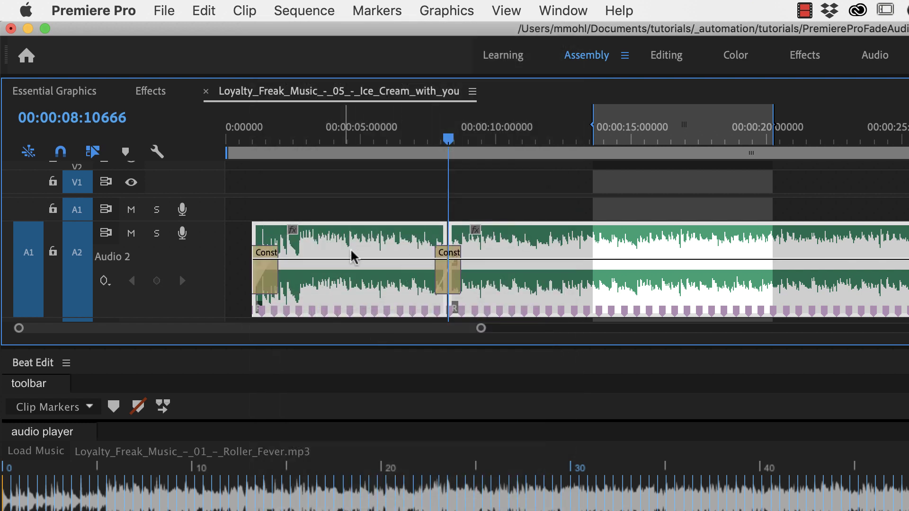
pyautogui.click(268, 266)
pyautogui.press('Delete')
pyautogui.click(360, 138)
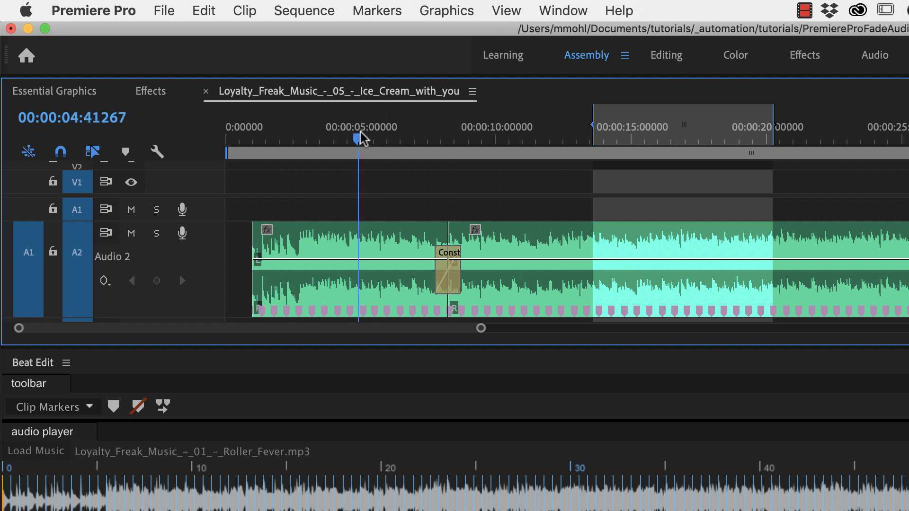
pyautogui.press('space')
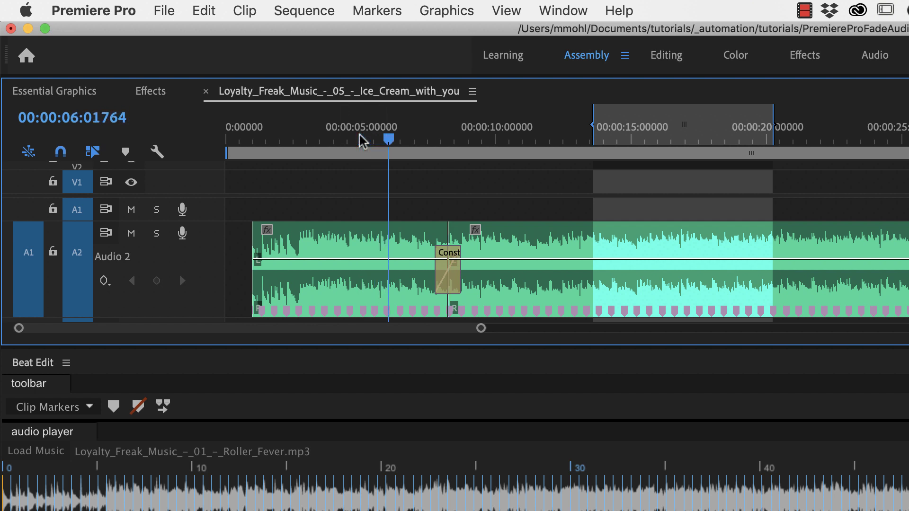